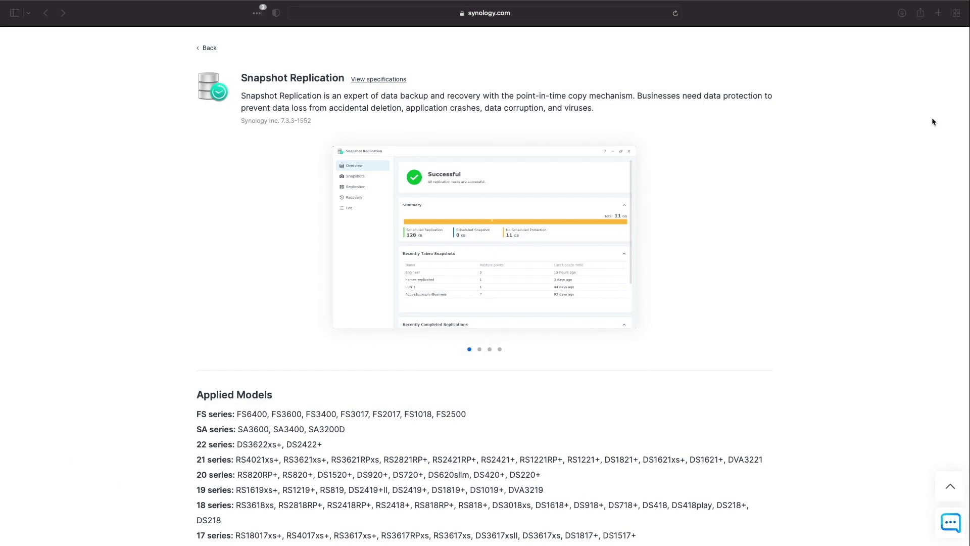
- Review the technical specifications for the Snapshot Replication package
{"action": "scroll", "coordinate": [933, 121], "scroll_direction": "down", "scroll_amount": 5}
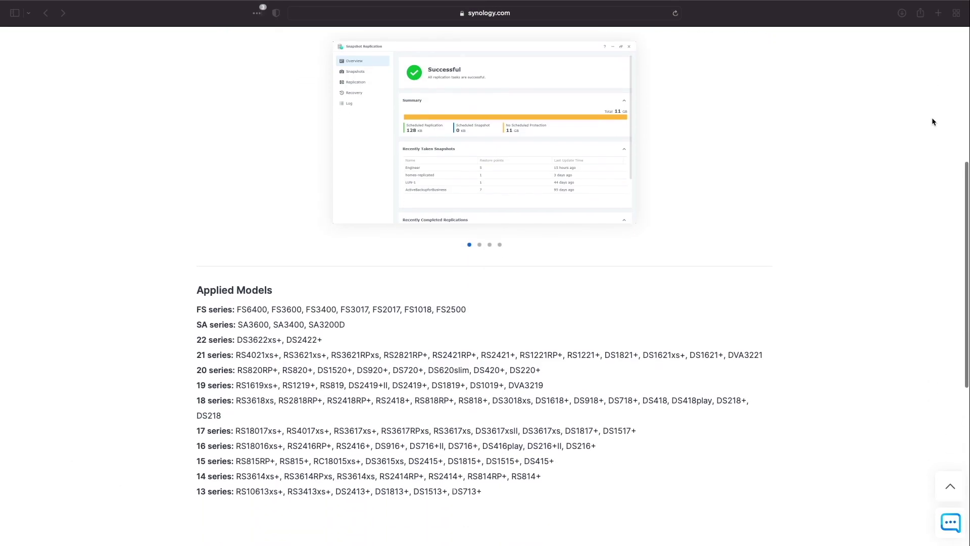
{"action": "scroll", "coordinate": [932, 121], "scroll_direction": "down", "scroll_amount": 3}
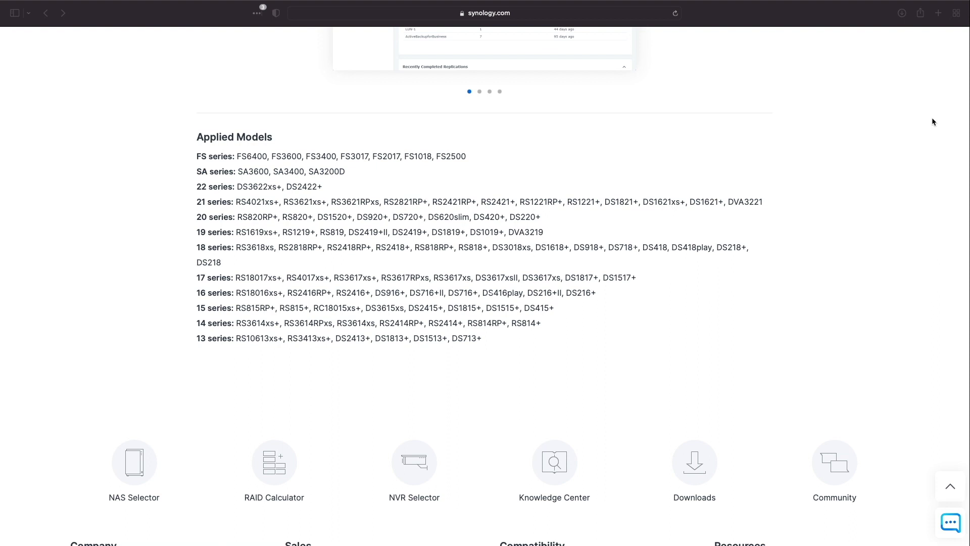
{"action": "scroll", "coordinate": [932, 119], "scroll_direction": "up", "scroll_amount": 5}
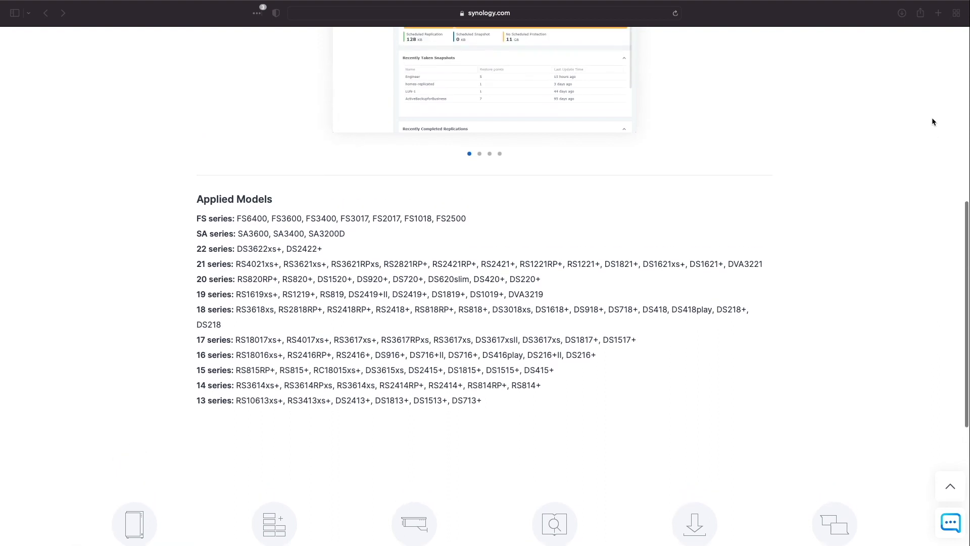
{"action": "scroll", "coordinate": [932, 122], "scroll_direction": "up", "scroll_amount": 1}
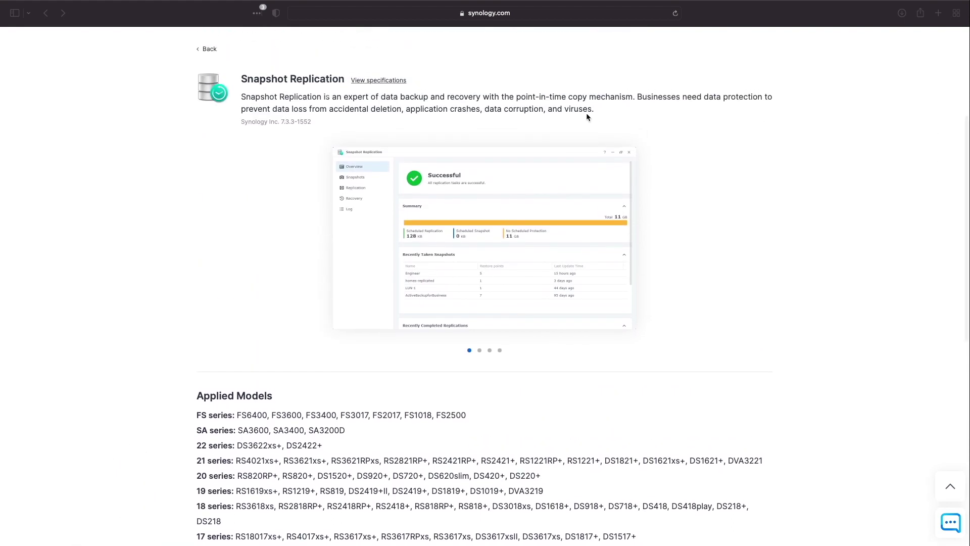
{"action": "left_click", "coordinate": [393, 82]}
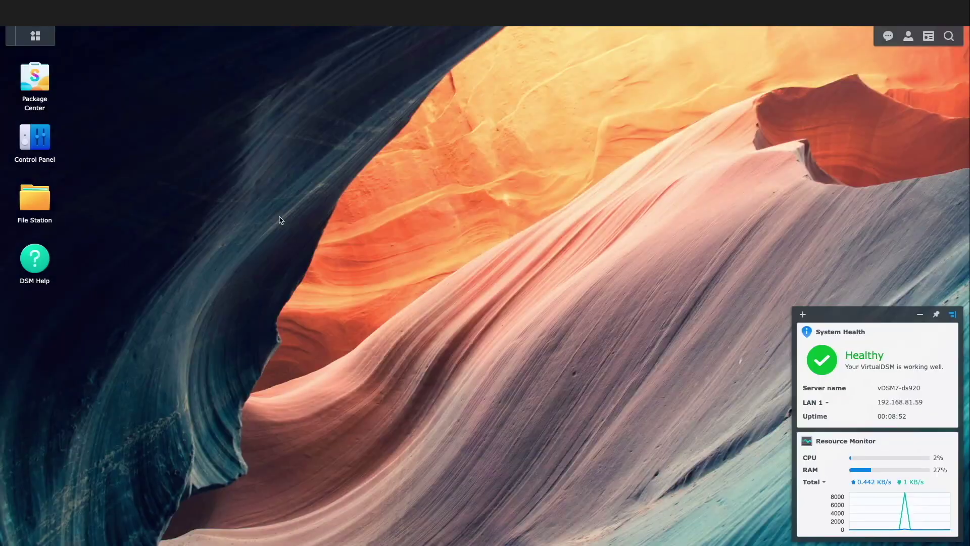
- Open Package Center and agree to its terms of service
{"action": "left_click", "coordinate": [35, 76]}
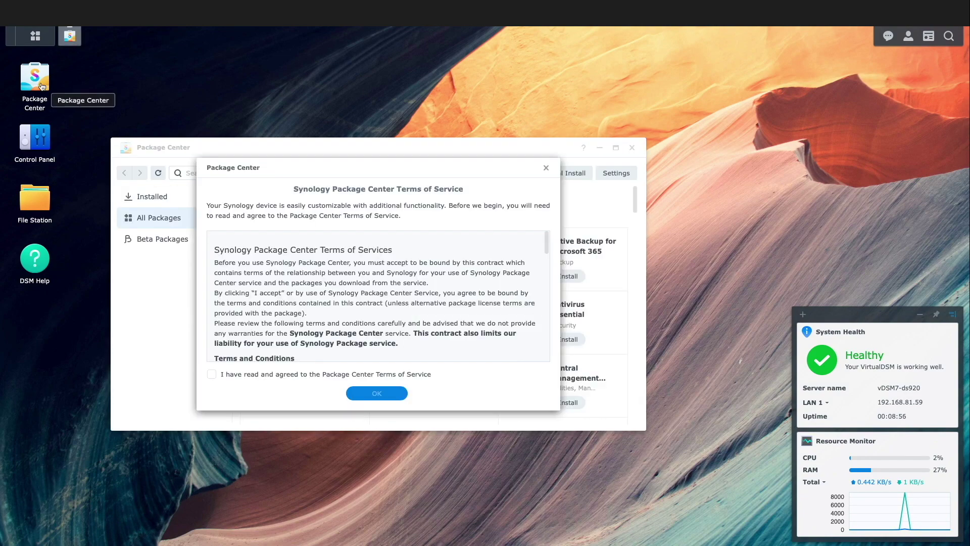
{"action": "left_click", "coordinate": [336, 376]}
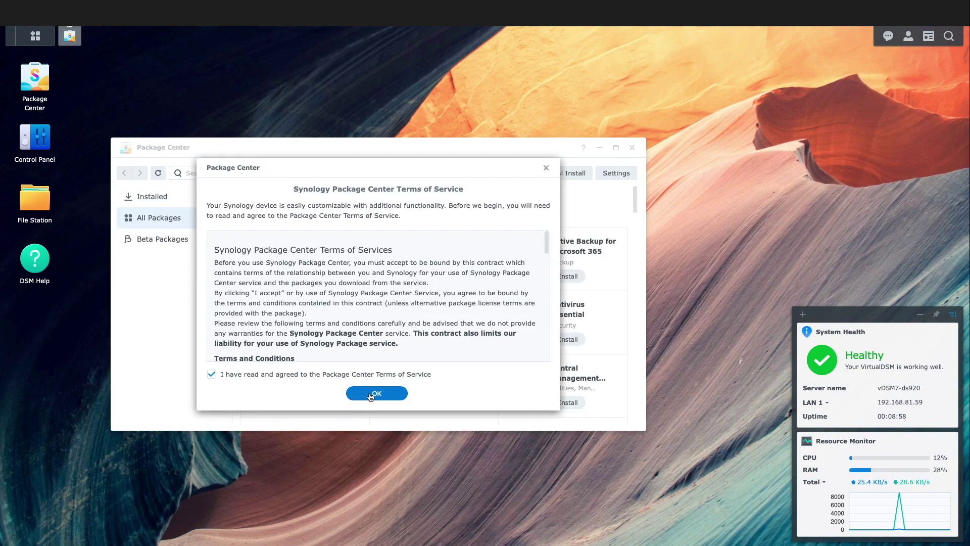
{"action": "left_click", "coordinate": [376, 394]}
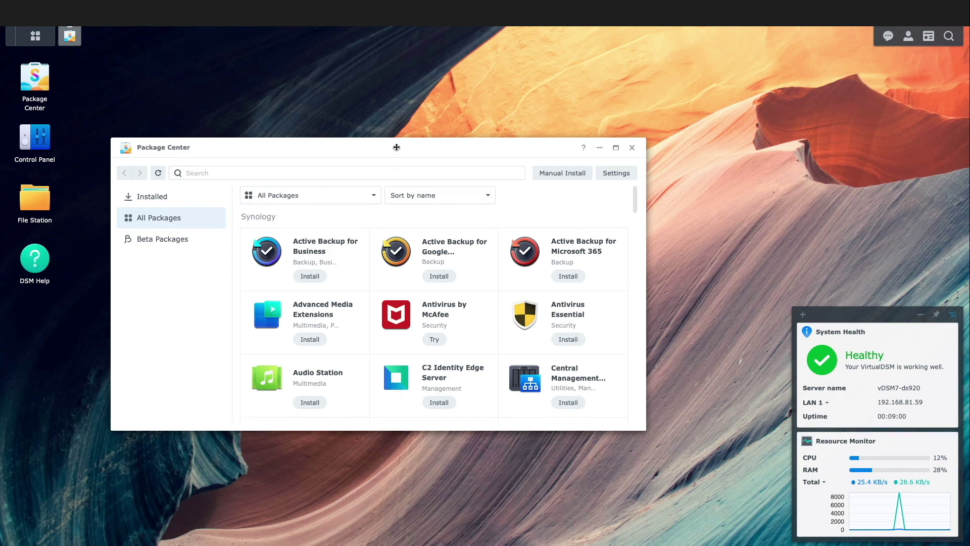
- Search 'snapshot' and install the Snapshot Replication package, confirming the install
{"action": "left_click_drag", "start_coordinate": [401, 147], "coordinate": [466, 147]}
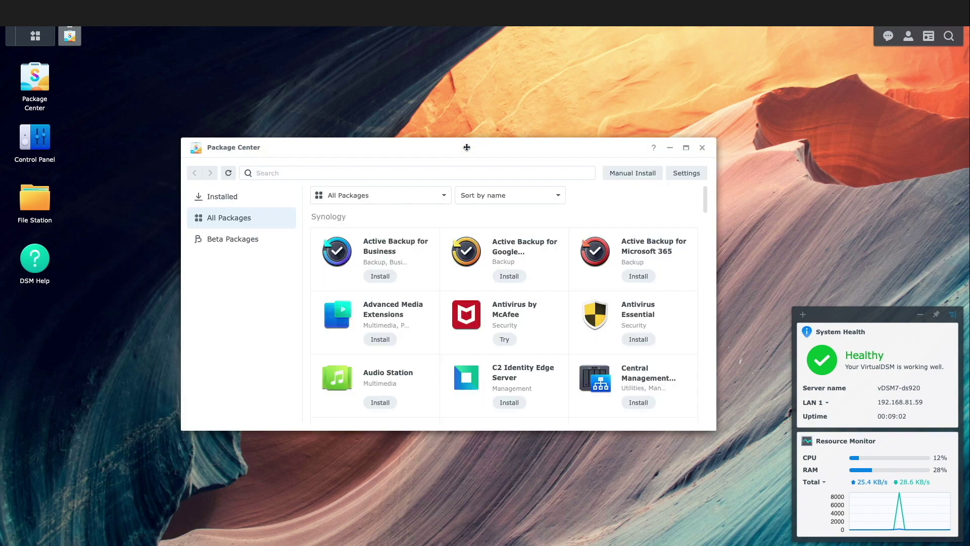
{"action": "left_click", "coordinate": [390, 169]}
{"action": "type", "text": "snapshot"}
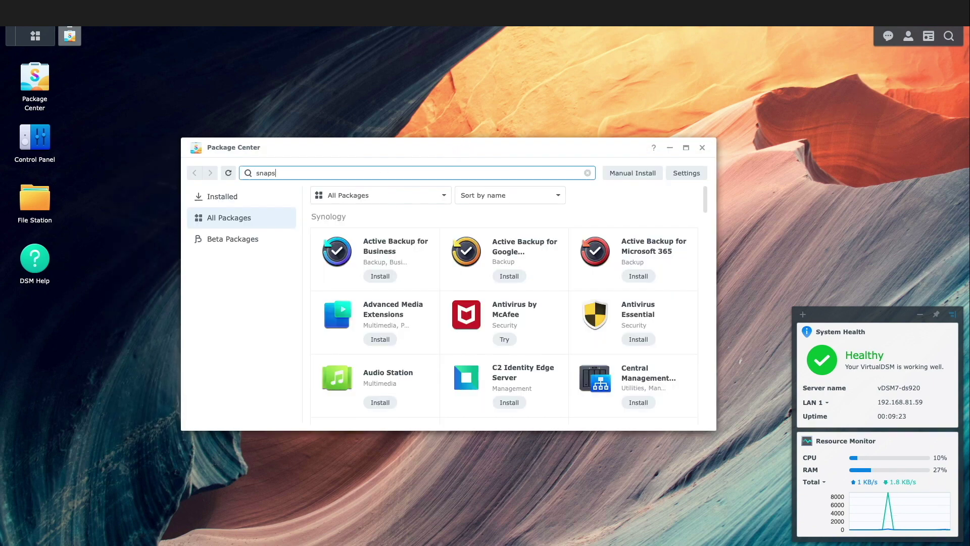
{"action": "left_click", "coordinate": [384, 254]}
{"action": "left_click", "coordinate": [520, 392]}
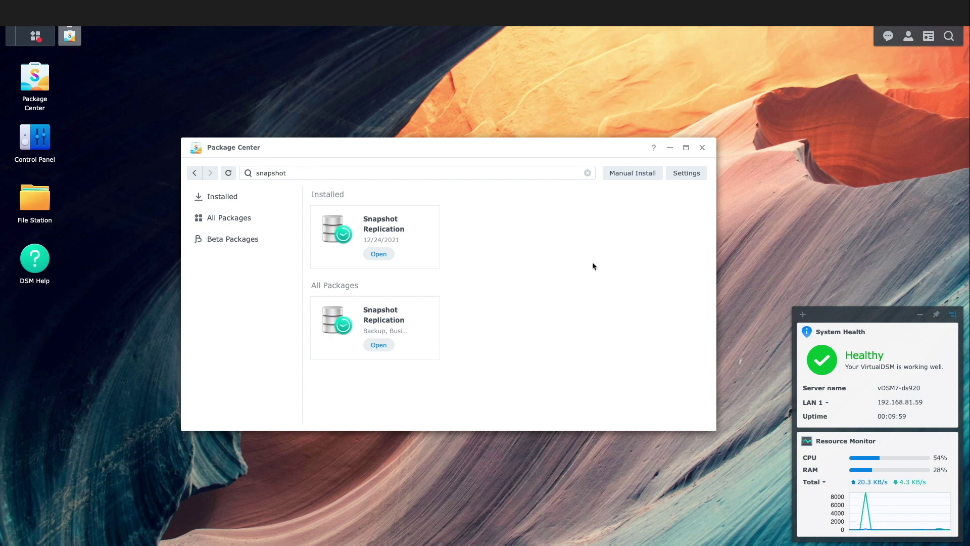
- Close Package Center and start a new shared folder from Control Panel's Shared Folder page
{"action": "left_click", "coordinate": [702, 148]}
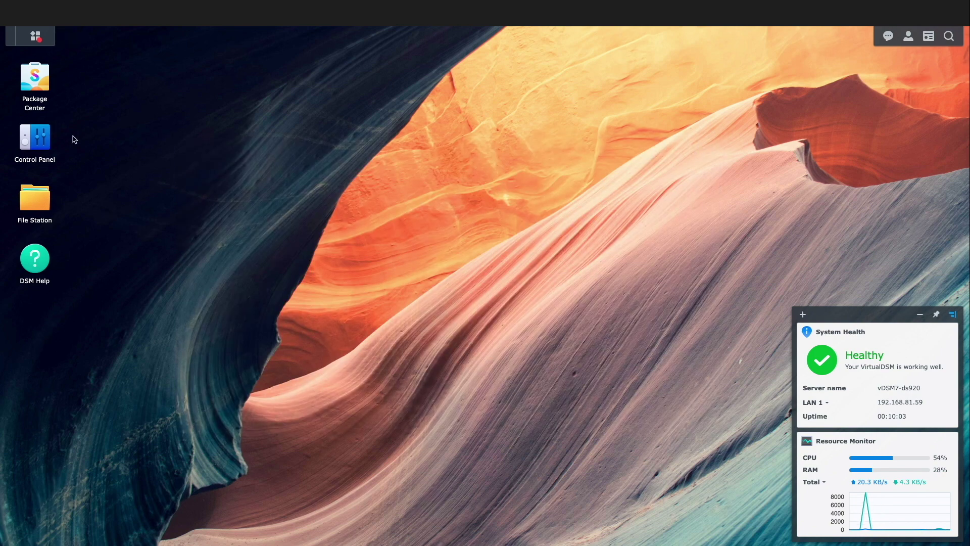
{"action": "left_click", "coordinate": [35, 142]}
{"action": "left_click", "coordinate": [205, 195]}
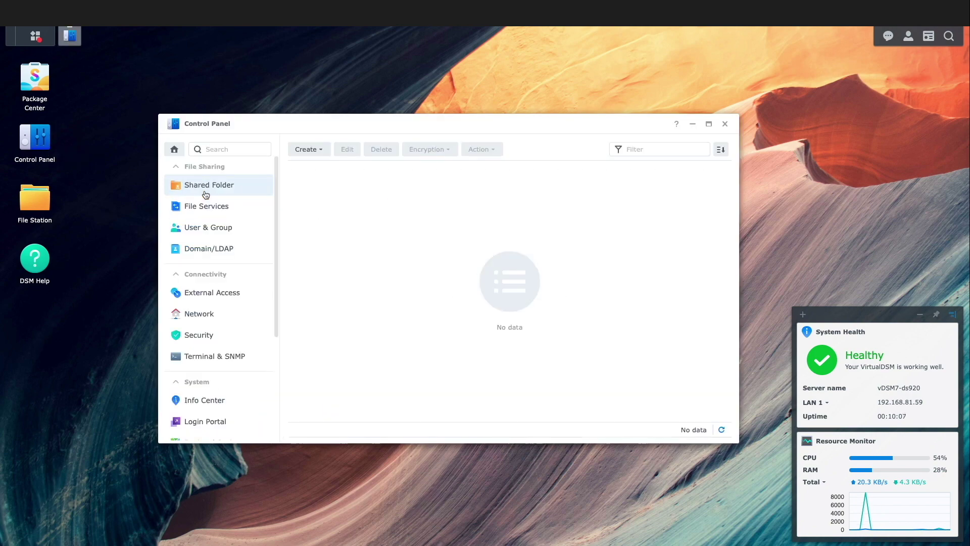
{"action": "left_click", "coordinate": [303, 150]}
{"action": "left_click", "coordinate": [310, 170]}
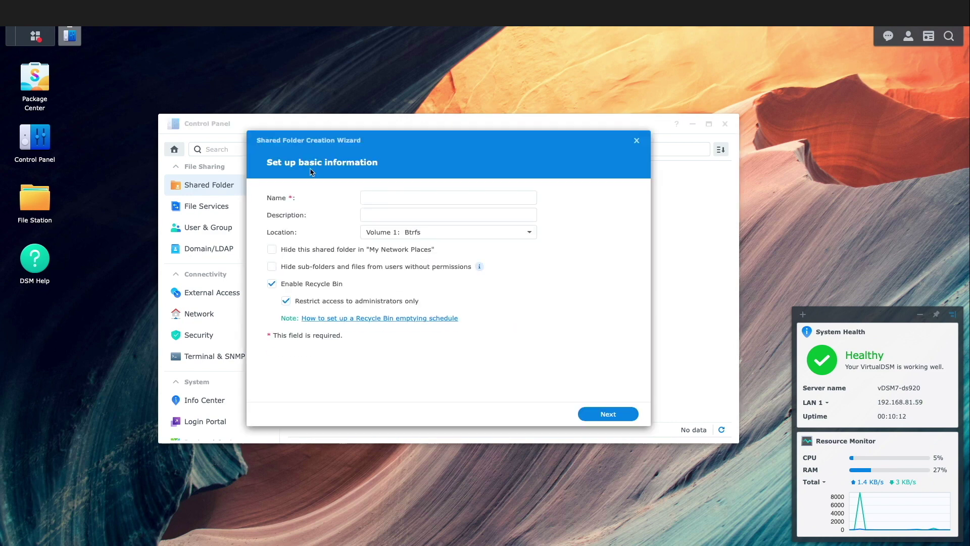
- Name the folder Replication-Demo and finish the wizard unencrypted with default settings and permissions
{"action": "left_click", "coordinate": [368, 197]}
{"action": "type", "text": "Replication"}
{"action": "type", "text": "-Source"}
{"action": "left_click", "coordinate": [608, 414]}
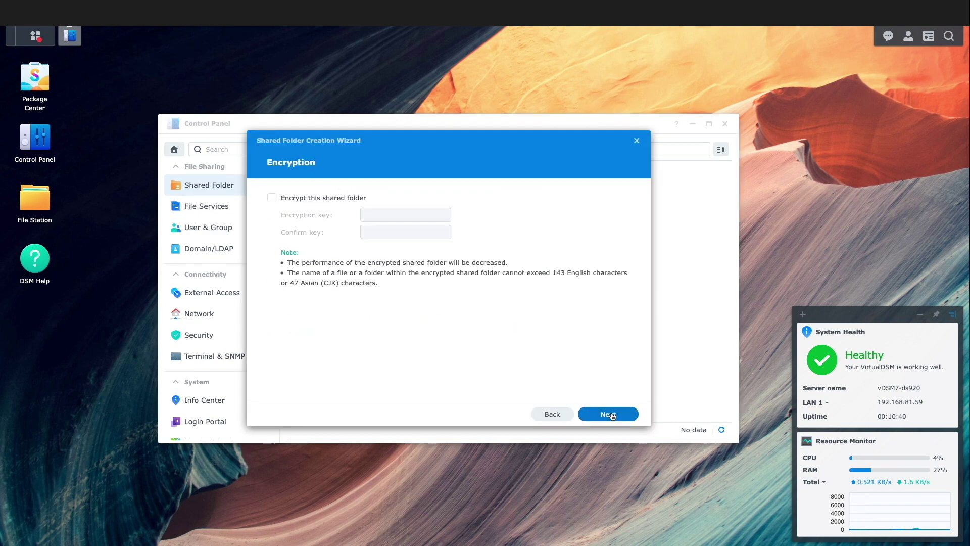
{"action": "left_click", "coordinate": [608, 414]}
{"action": "left_click", "coordinate": [610, 415]}
{"action": "left_click", "coordinate": [610, 415]}
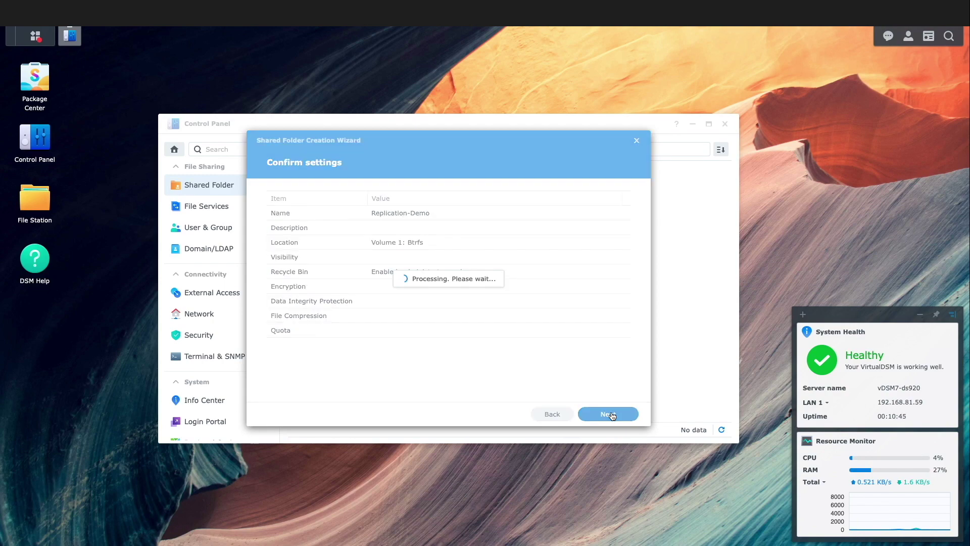
{"action": "left_click", "coordinate": [610, 414]}
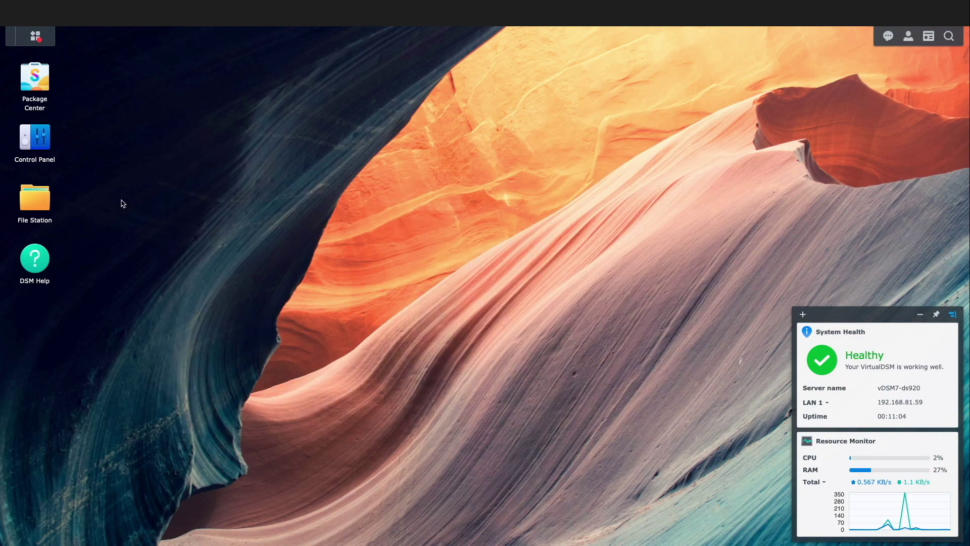
- Upload highlight1.png through highlight7.png into the folder with File Station, overwriting duplicates
{"action": "left_click", "coordinate": [44, 202]}
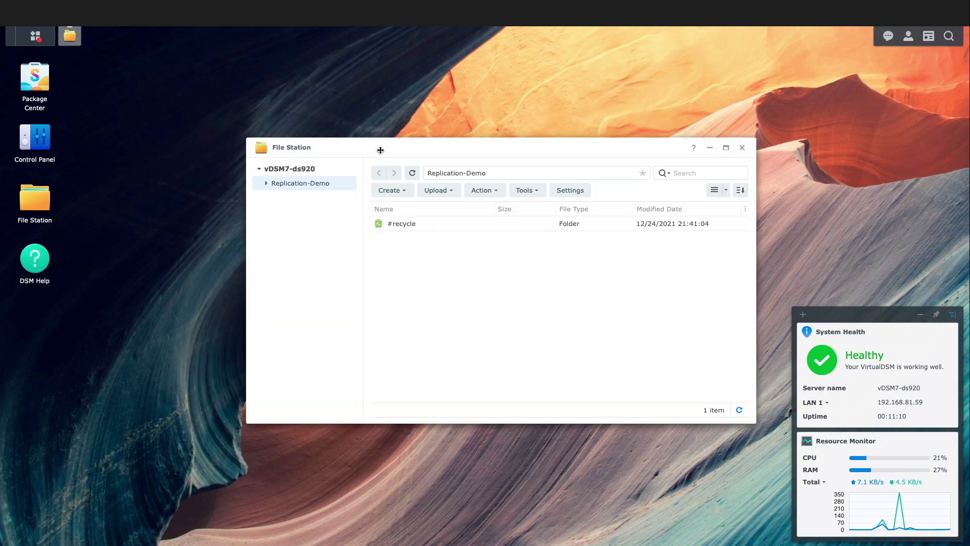
{"action": "left_click", "coordinate": [425, 193]}
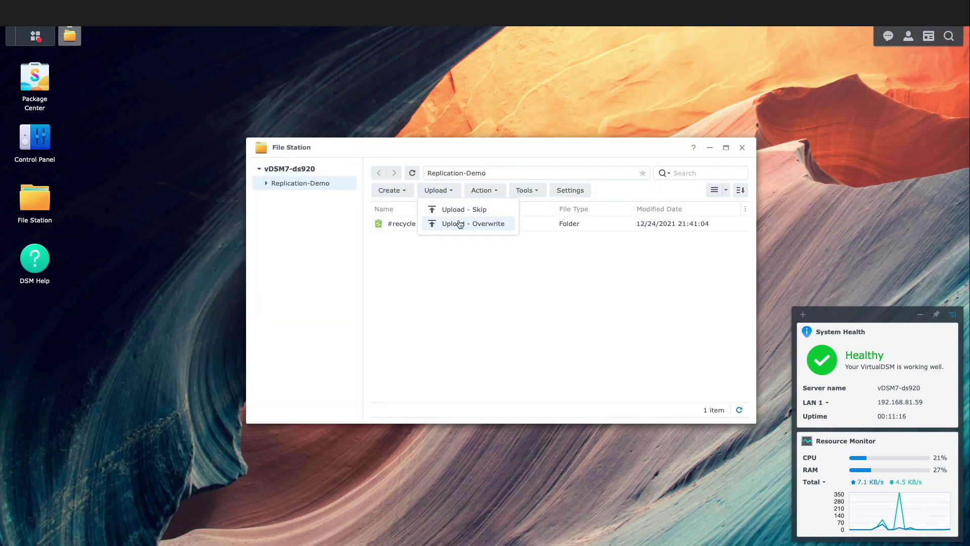
{"action": "left_click", "coordinate": [432, 222]}
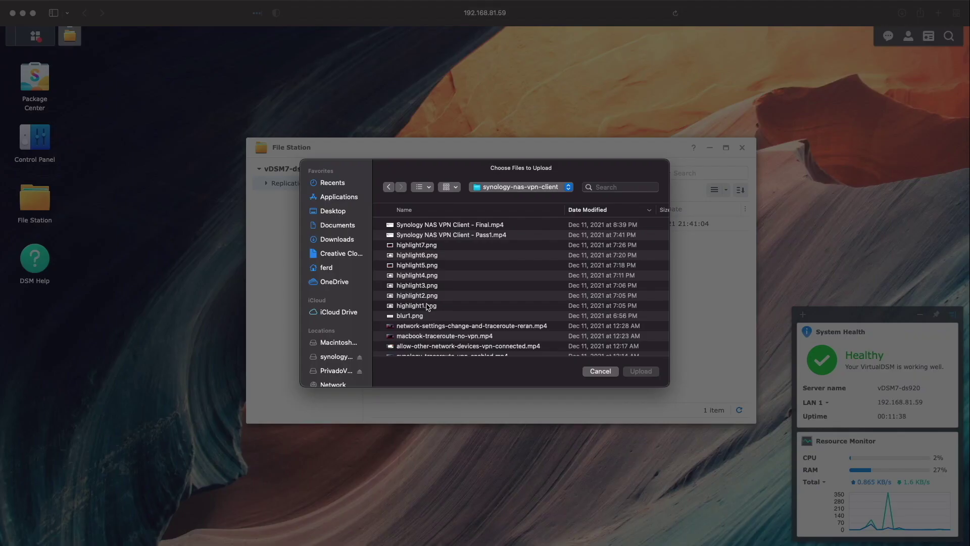
{"action": "left_click", "coordinate": [427, 306]}
{"action": "left_click", "coordinate": [423, 247], "text": "shift"}
{"action": "left_click", "coordinate": [638, 372]}
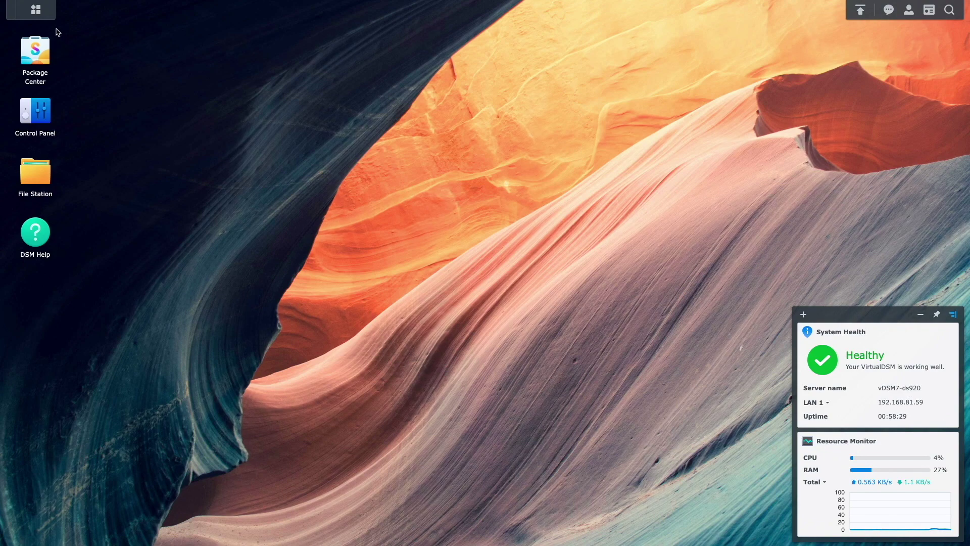
- Launch Snapshot Replication, dismiss the performance notice, and create a task under Replication
{"action": "left_click", "coordinate": [40, 12]}
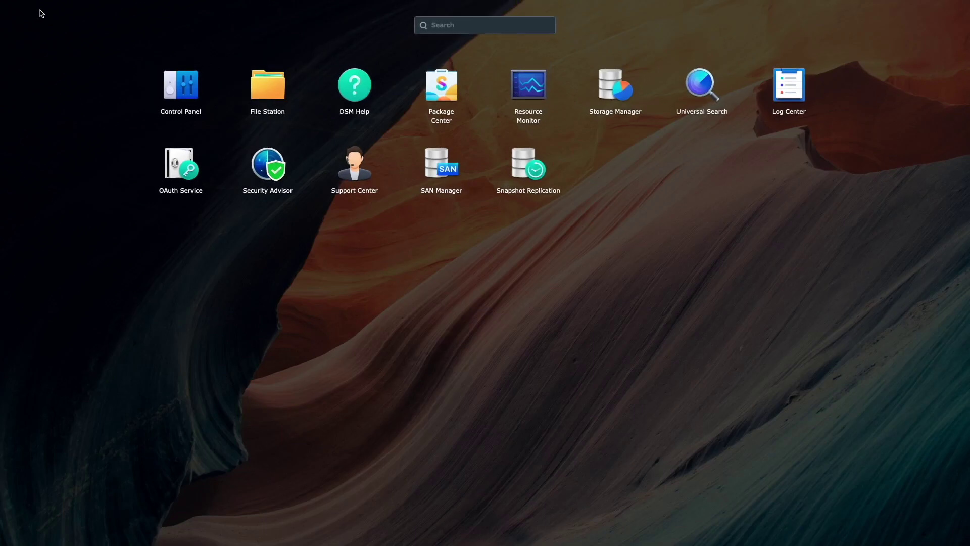
{"action": "left_click", "coordinate": [523, 164]}
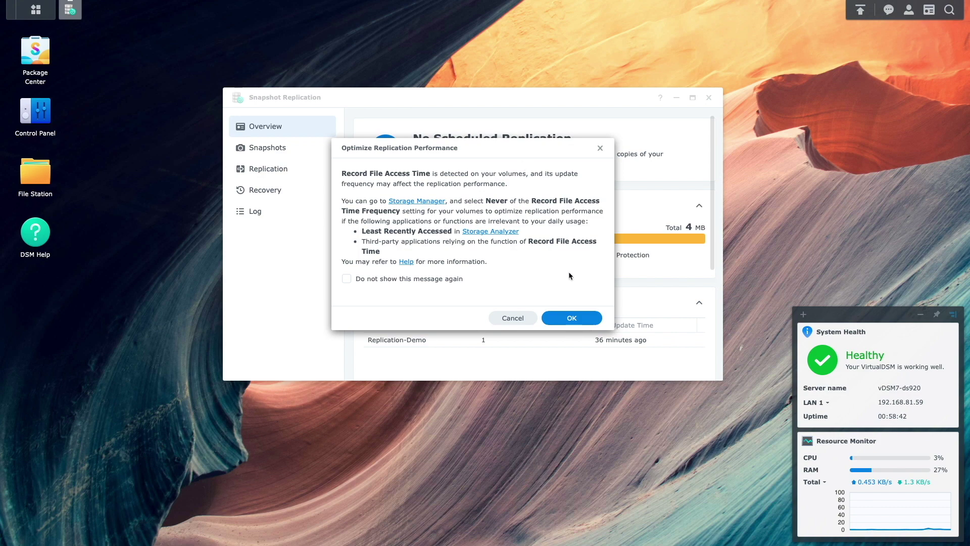
{"action": "left_click", "coordinate": [579, 318]}
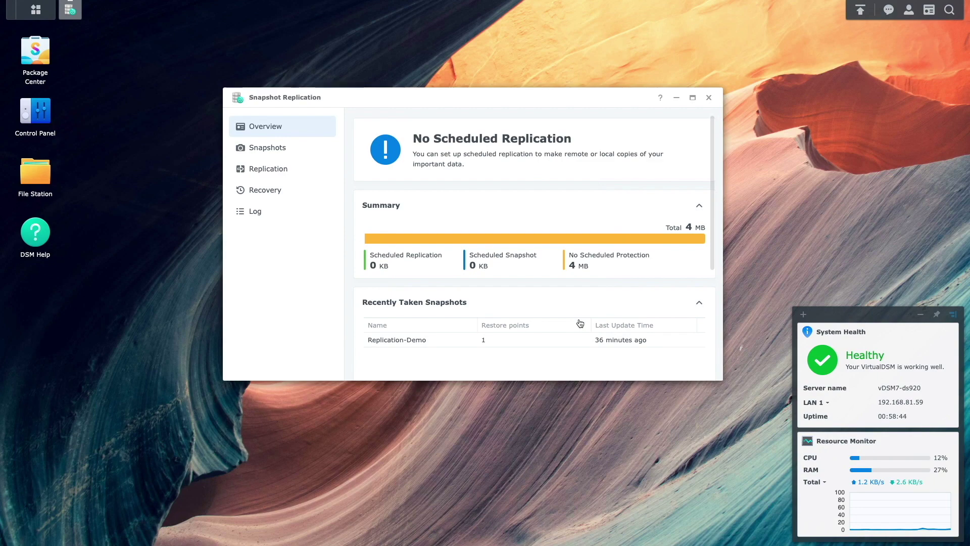
{"action": "left_click", "coordinate": [282, 173]}
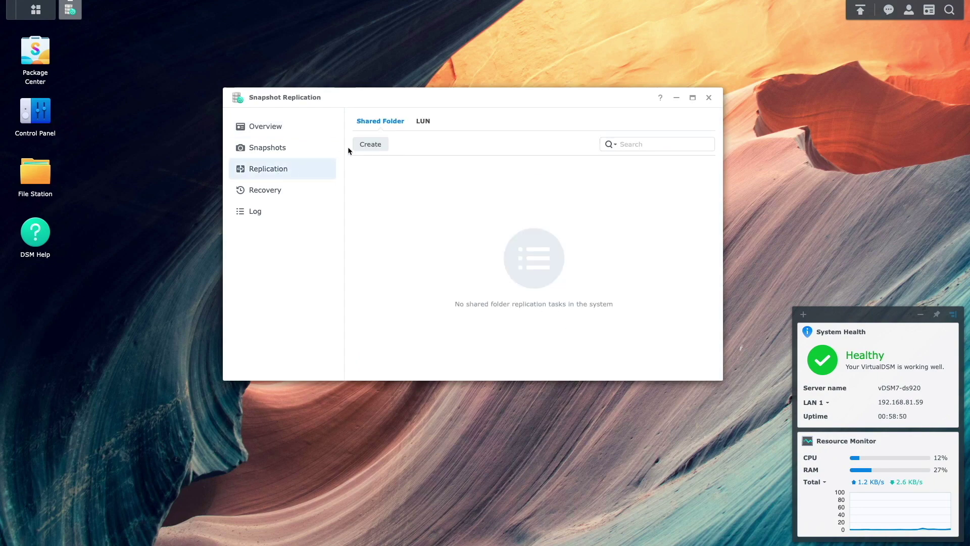
{"action": "left_click", "coordinate": [368, 145]}
- Choose remote server ds920, enter the admin username and password, and enable an encrypted connection
{"action": "left_click", "coordinate": [469, 361]}
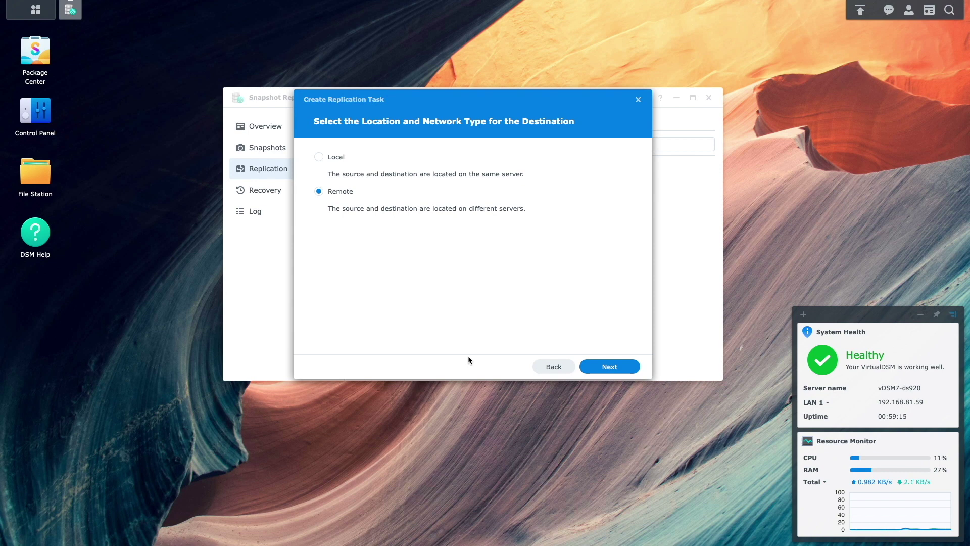
{"action": "left_click", "coordinate": [596, 368]}
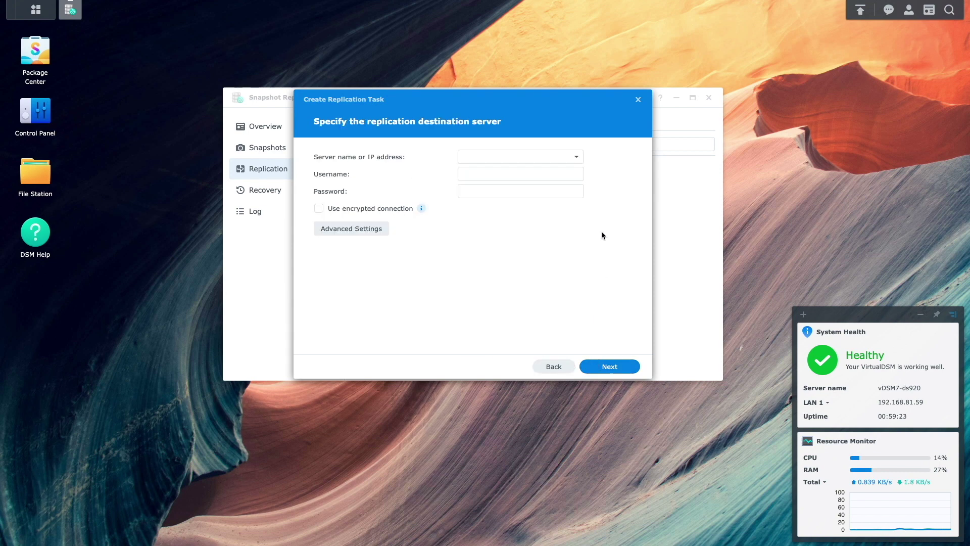
{"action": "left_click", "coordinate": [579, 157]}
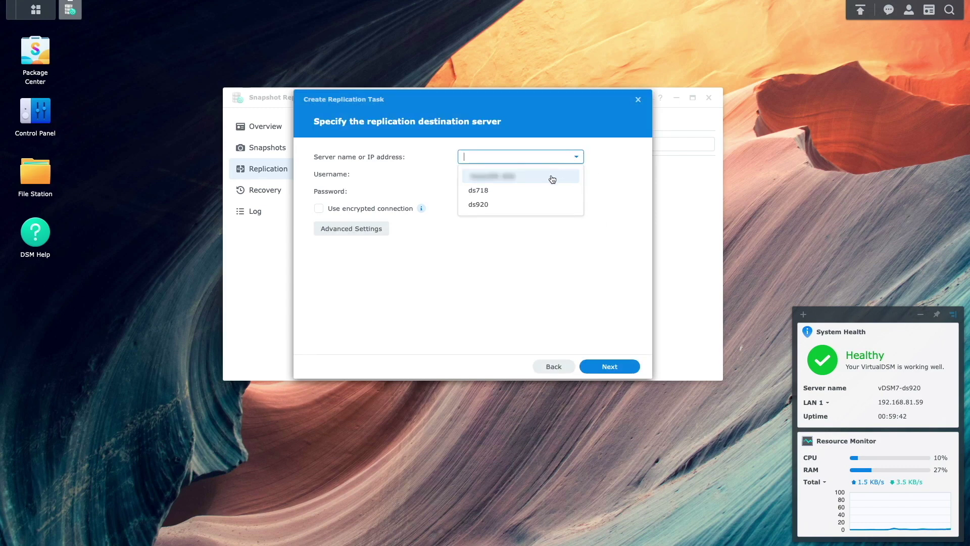
{"action": "left_click", "coordinate": [522, 205]}
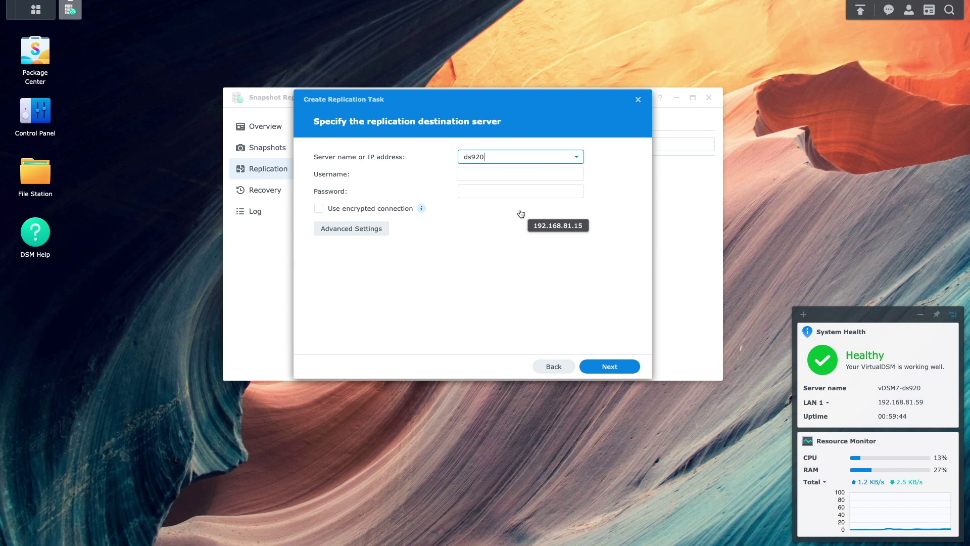
{"action": "left_click", "coordinate": [472, 174]}
{"action": "type", "text": "dsadmin"}
{"action": "key", "text": "Tab"}
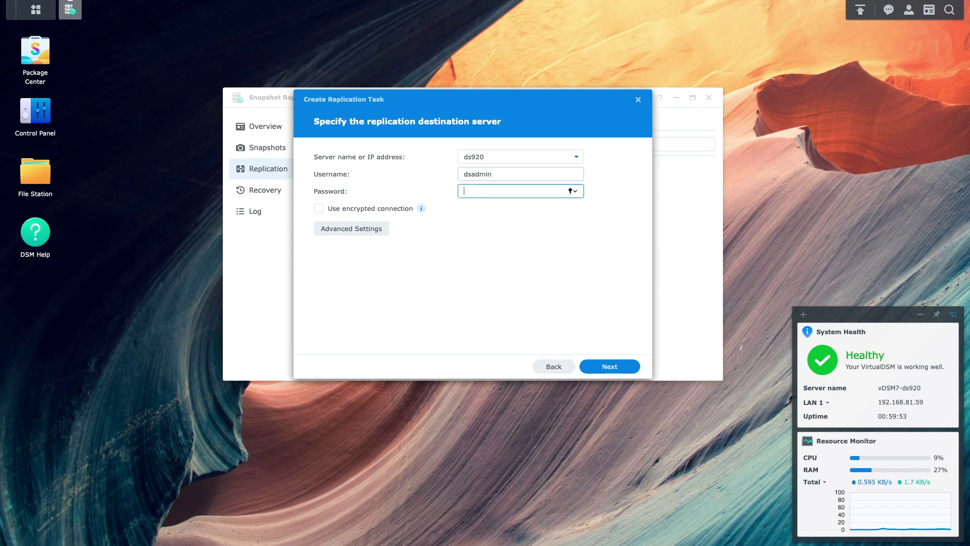
{"action": "type", "text": "*********"}
{"action": "left_click", "coordinate": [320, 209]}
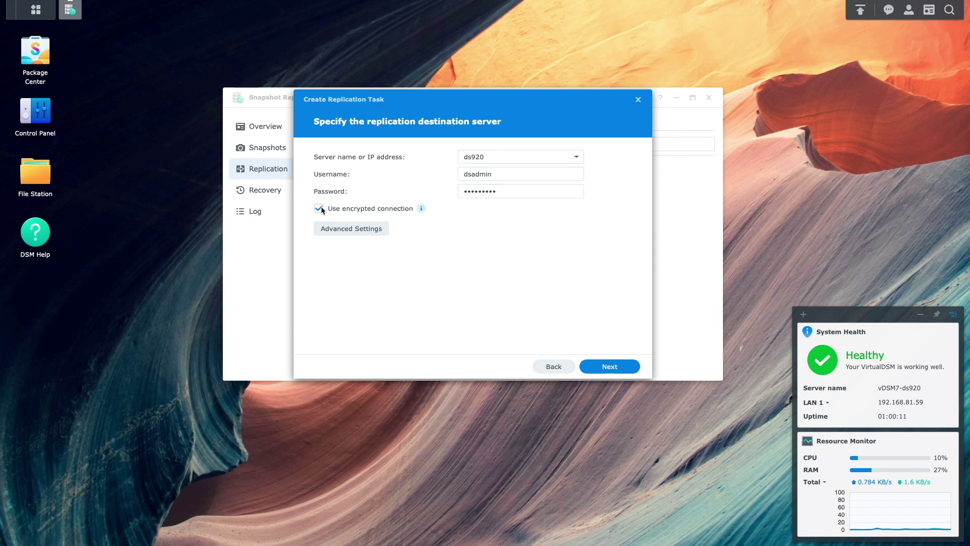
{"action": "left_click", "coordinate": [616, 367]}
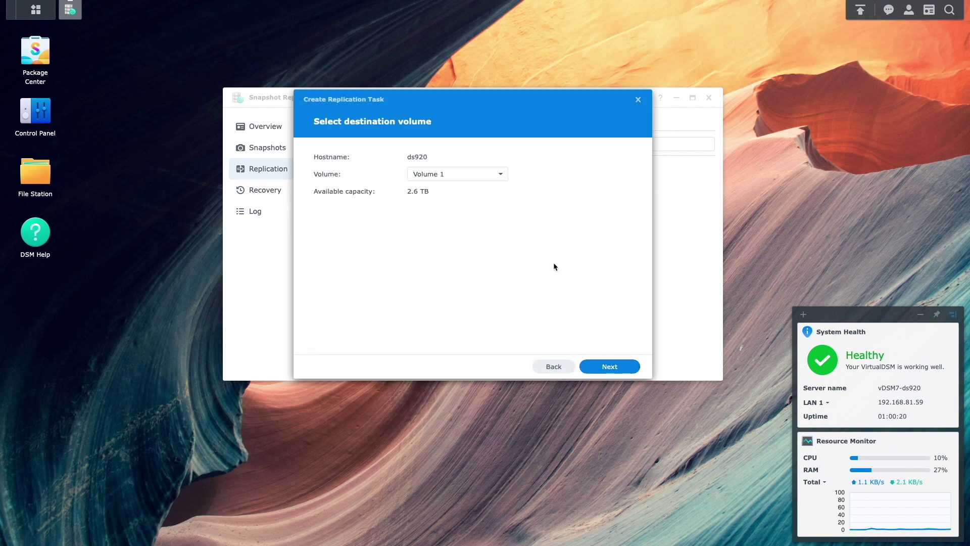
- Set ds920's Volume 2 as destination and tick Replication-Demo as the folder to replicate
{"action": "left_click", "coordinate": [501, 178]}
{"action": "left_click", "coordinate": [497, 212]}
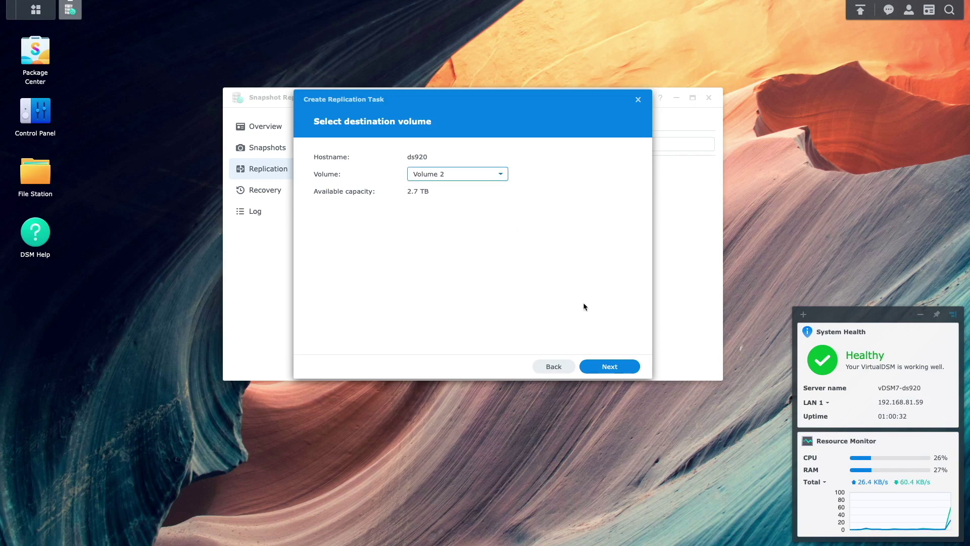
{"action": "left_click", "coordinate": [609, 366]}
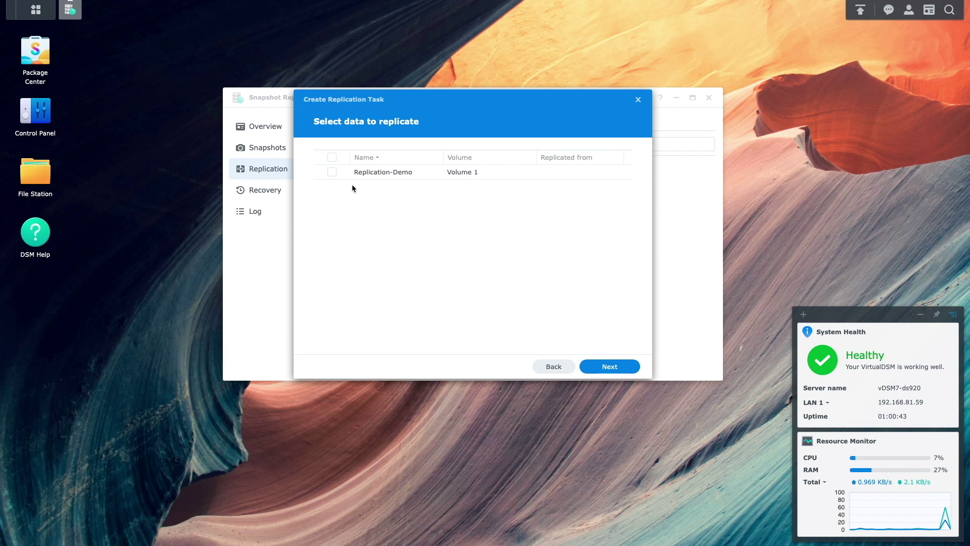
{"action": "left_click", "coordinate": [332, 172]}
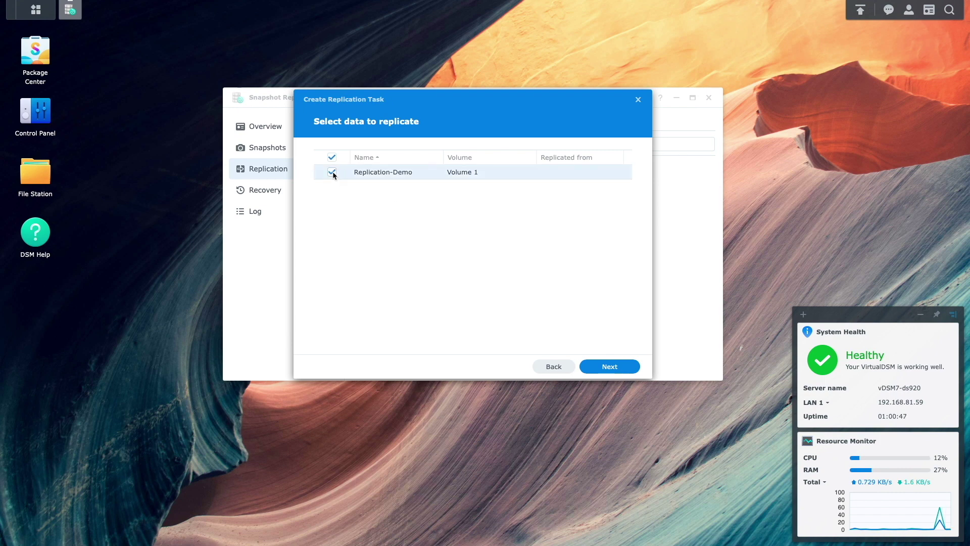
{"action": "left_click", "coordinate": [626, 366]}
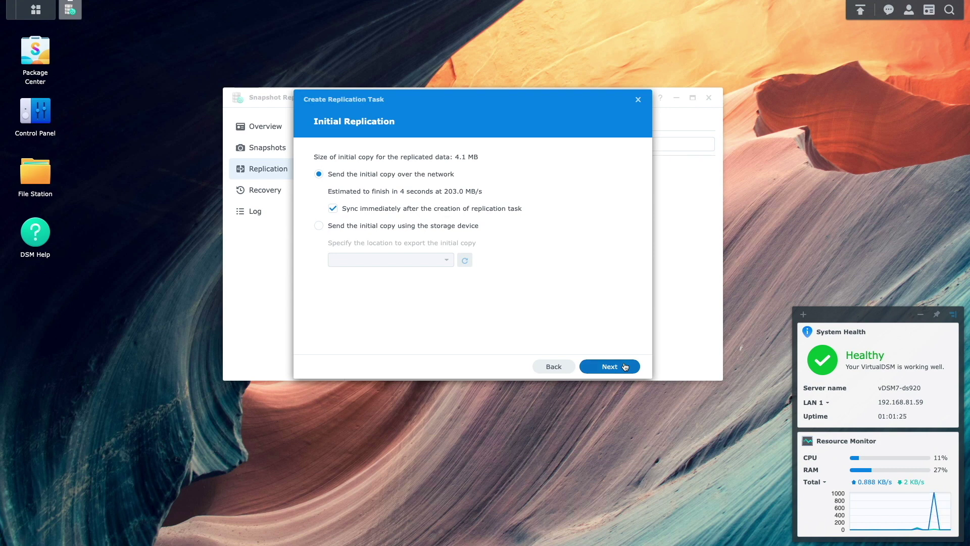
- Keep the network initial copy and daily schedule; set retention to keep all snapshots for 7 days
{"action": "left_click", "coordinate": [625, 367]}
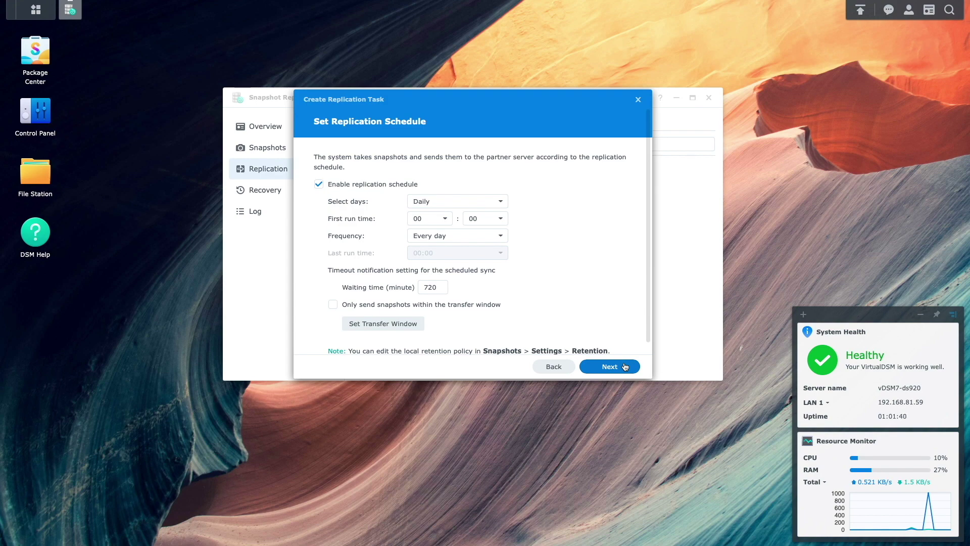
{"action": "left_click", "coordinate": [625, 367]}
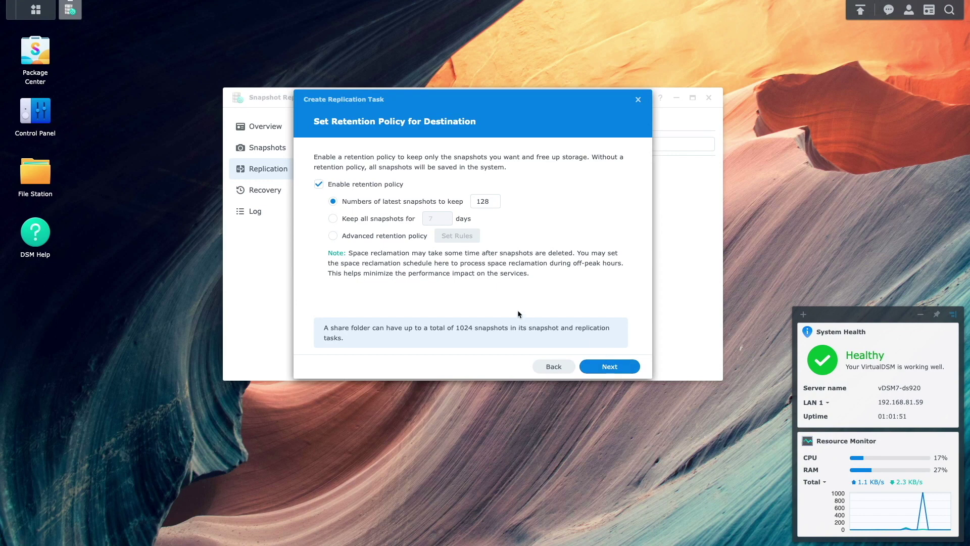
{"action": "left_click", "coordinate": [359, 220]}
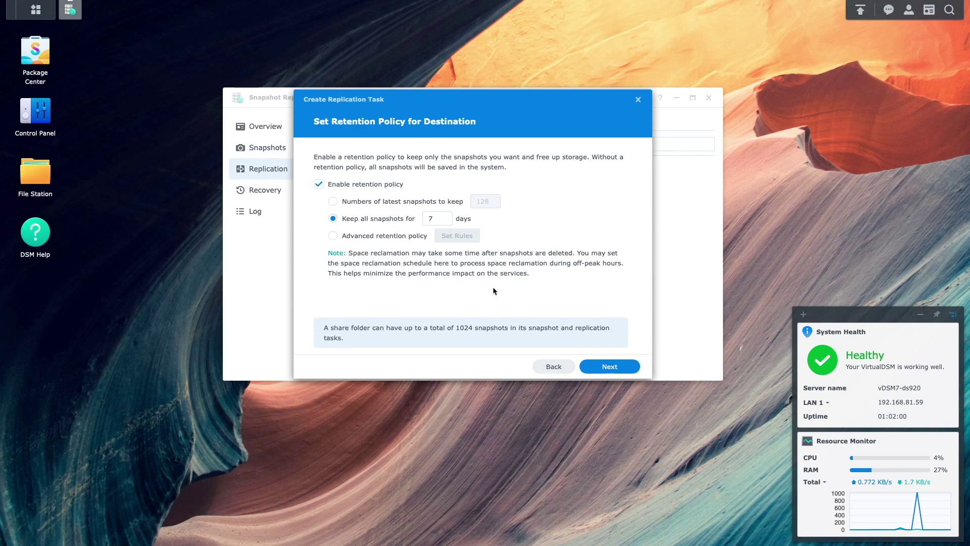
{"action": "left_click", "coordinate": [619, 371]}
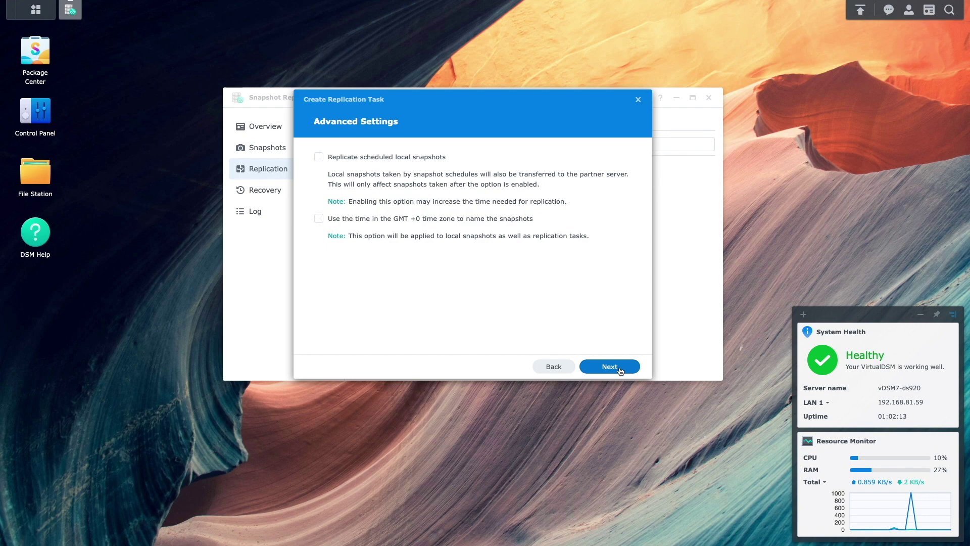
- Accept the Advanced Settings and confirm the summary to create the task
{"action": "left_click", "coordinate": [610, 367]}
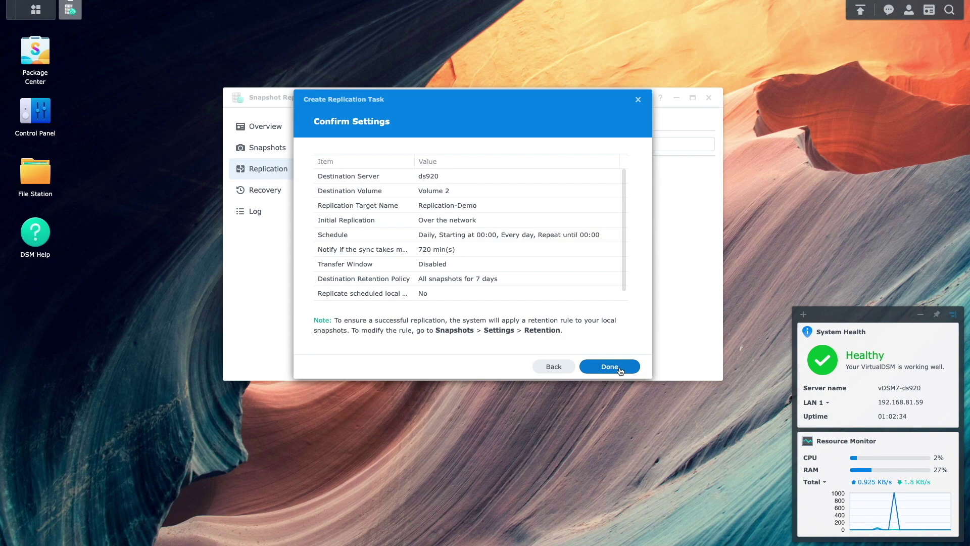
{"action": "left_click", "coordinate": [610, 367]}
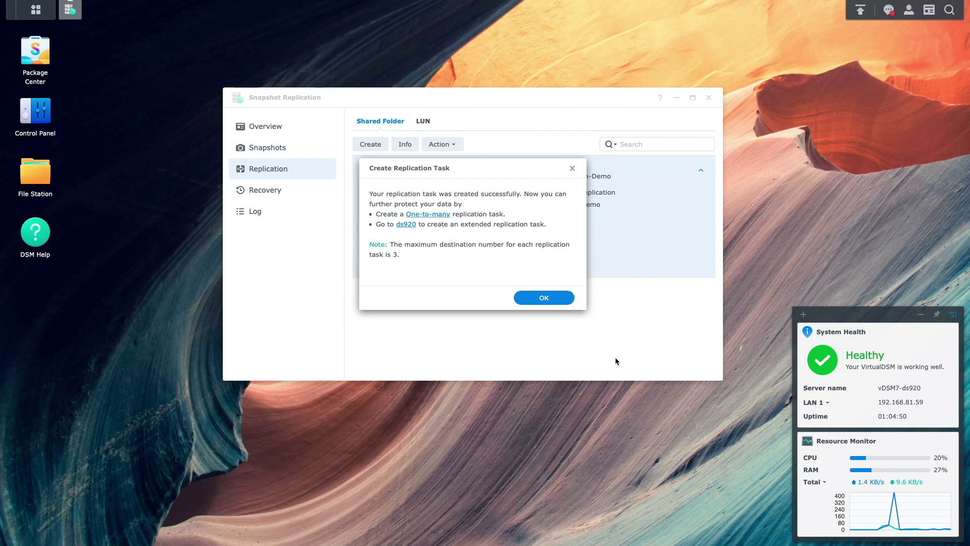
- Dismiss the creation confirmation and open the Replication-Demo task's Info
{"action": "left_click", "coordinate": [556, 298]}
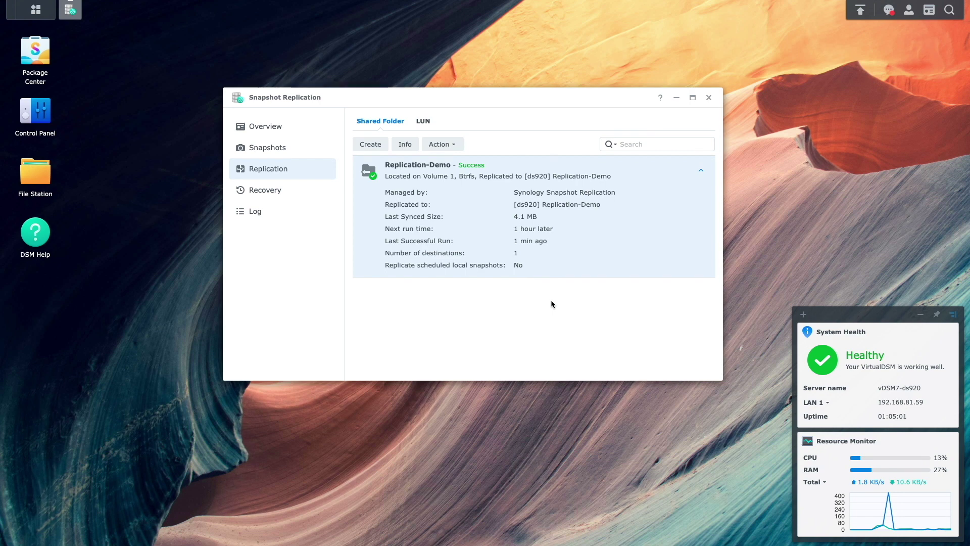
{"action": "left_click", "coordinate": [405, 145]}
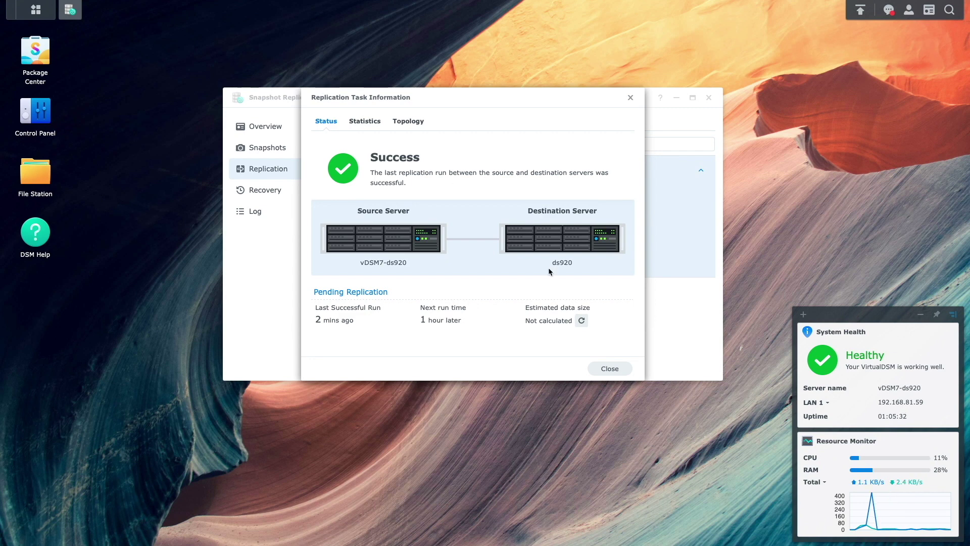
- Refresh the pending data estimate, check the Statistics and Topology tabs, then switch to the ds920 session
{"action": "left_click", "coordinate": [581, 320]}
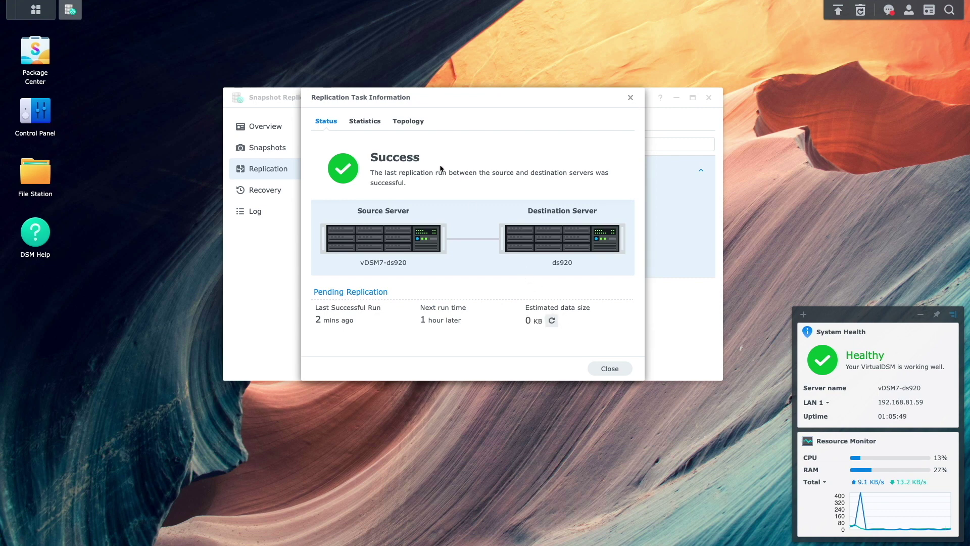
{"action": "left_click", "coordinate": [382, 122]}
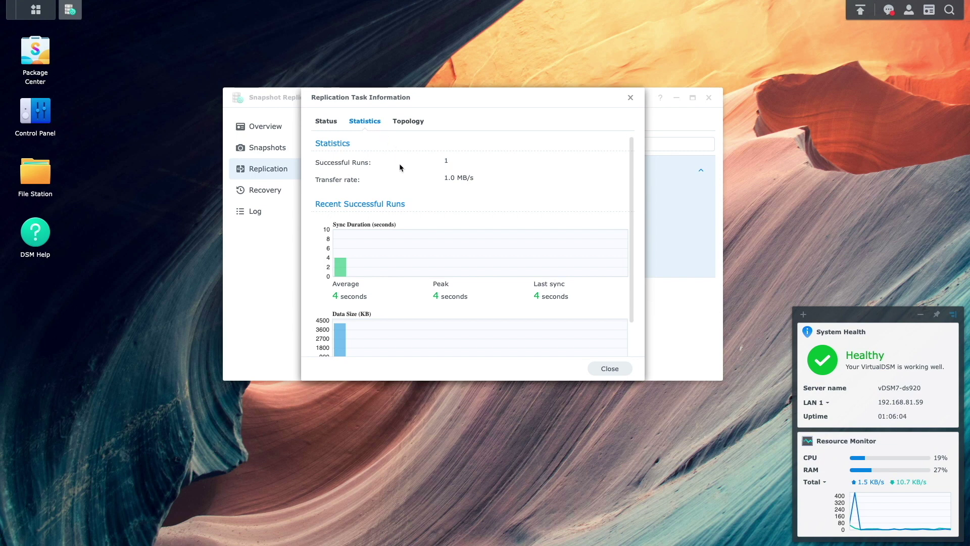
{"action": "scroll", "coordinate": [401, 167], "scroll_direction": "down", "scroll_amount": 2}
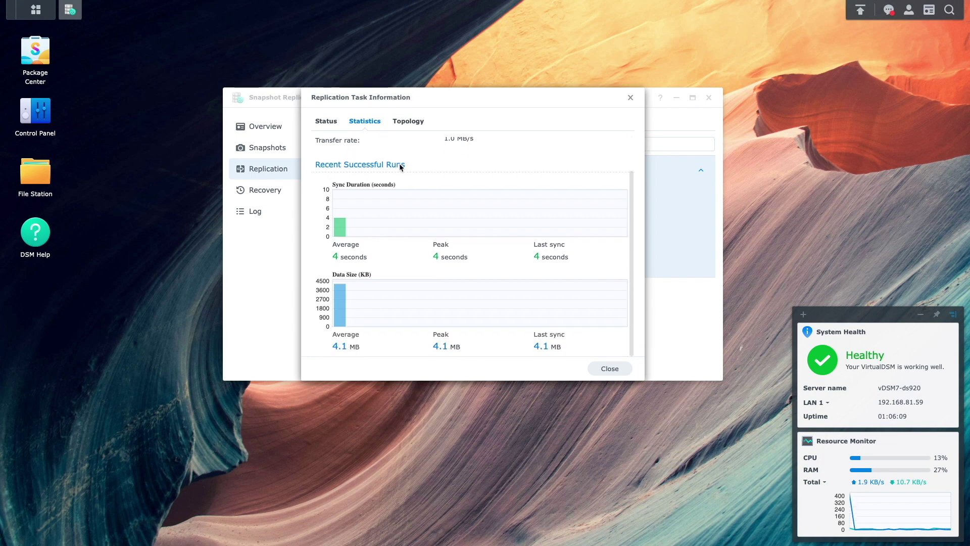
{"action": "left_click", "coordinate": [412, 122]}
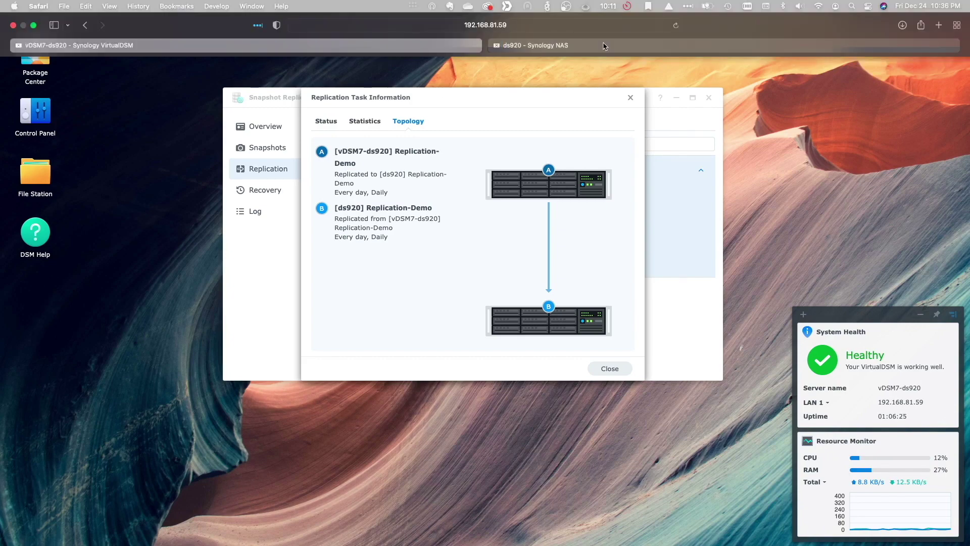
{"action": "left_click", "coordinate": [602, 44]}
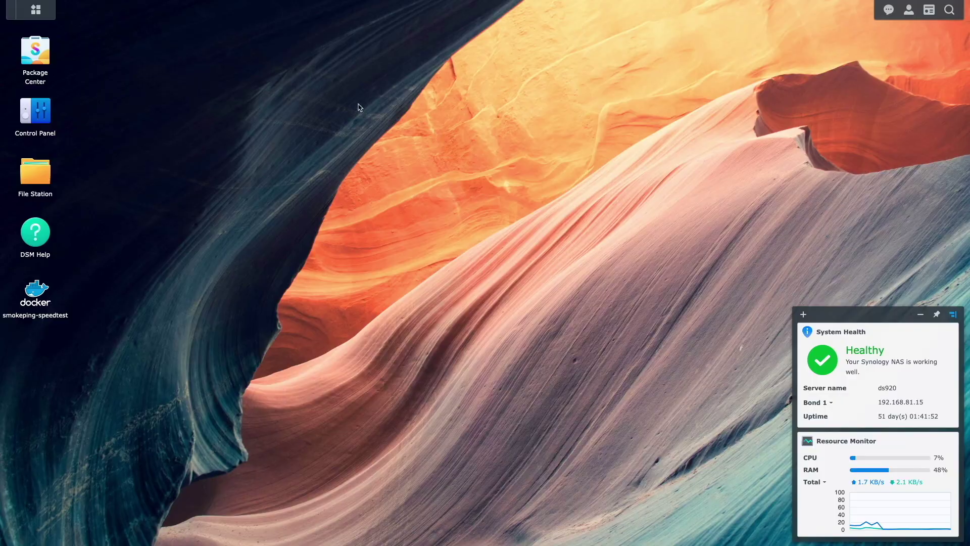
- In Snapshot Replication on ds920, view the Replication page listing Replication-Demo (Volume 2) with Success status
{"action": "left_click", "coordinate": [43, 16]}
{"action": "left_click", "coordinate": [435, 166]}
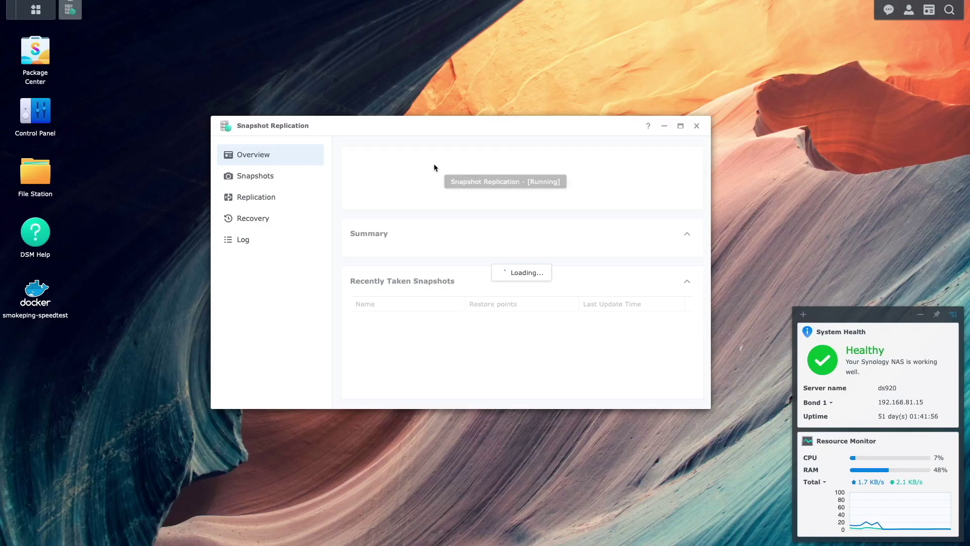
{"action": "left_click", "coordinate": [558, 346]}
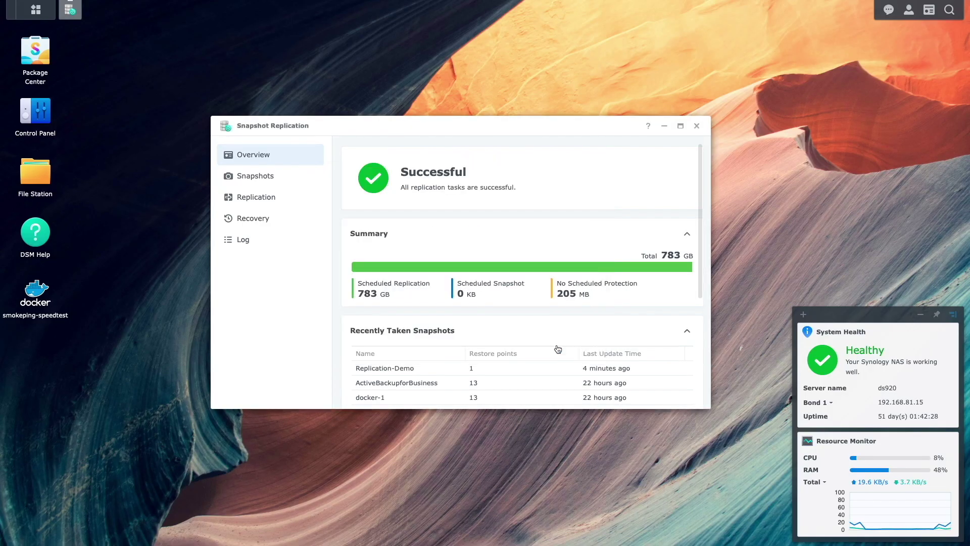
{"action": "left_click", "coordinate": [260, 201]}
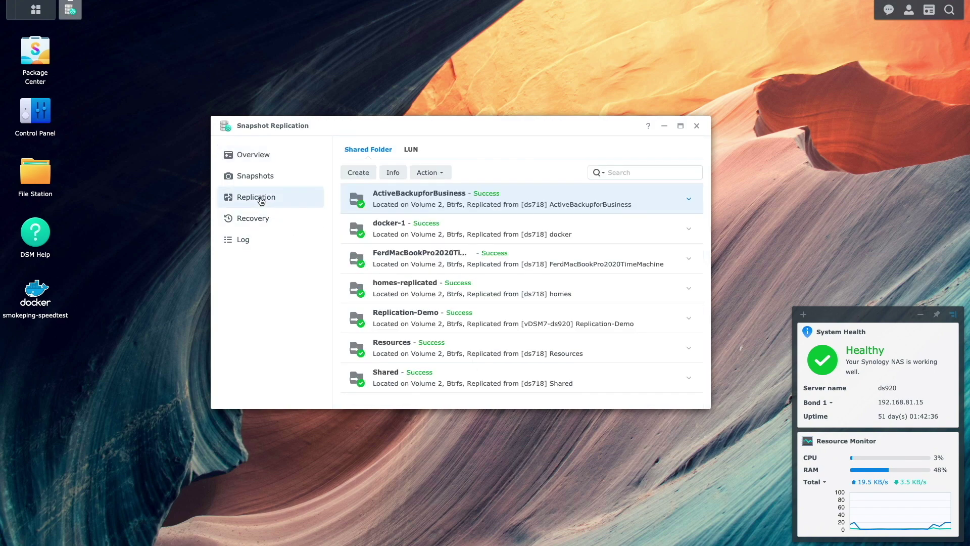